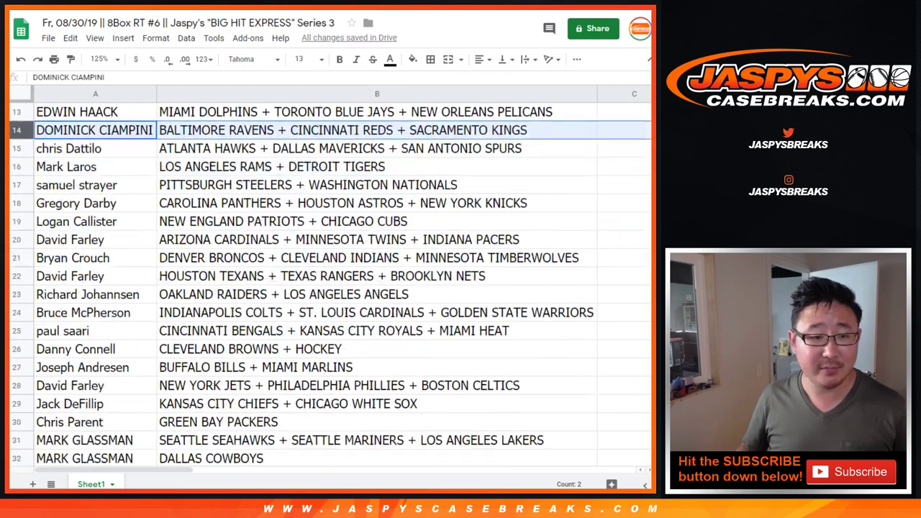
Step: Go through the participant rows one at a time from row 15 to row 32, checking each name's assigned teams
{"action": "left_click", "coordinate": [17, 148]}
{"action": "left_click", "coordinate": [18, 167]}
{"action": "left_click", "coordinate": [18, 185]}
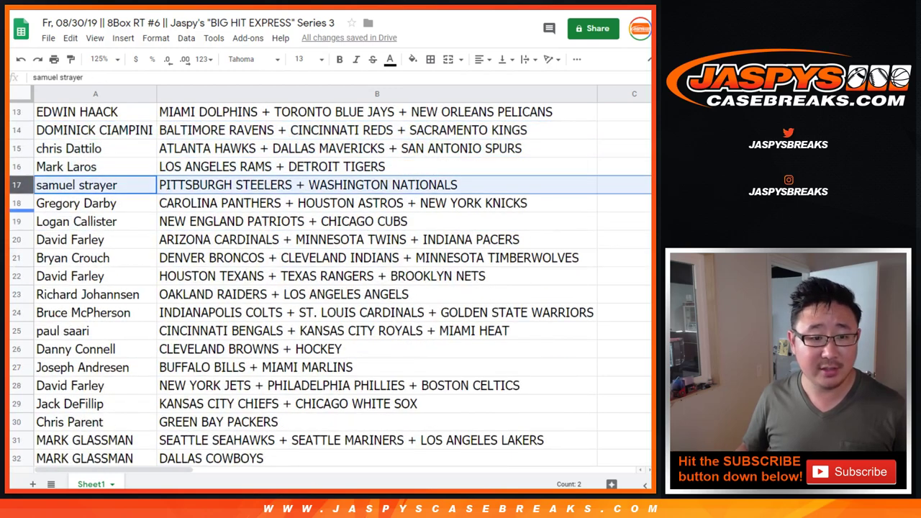
{"action": "left_click", "coordinate": [17, 203]}
{"action": "left_click", "coordinate": [18, 221]}
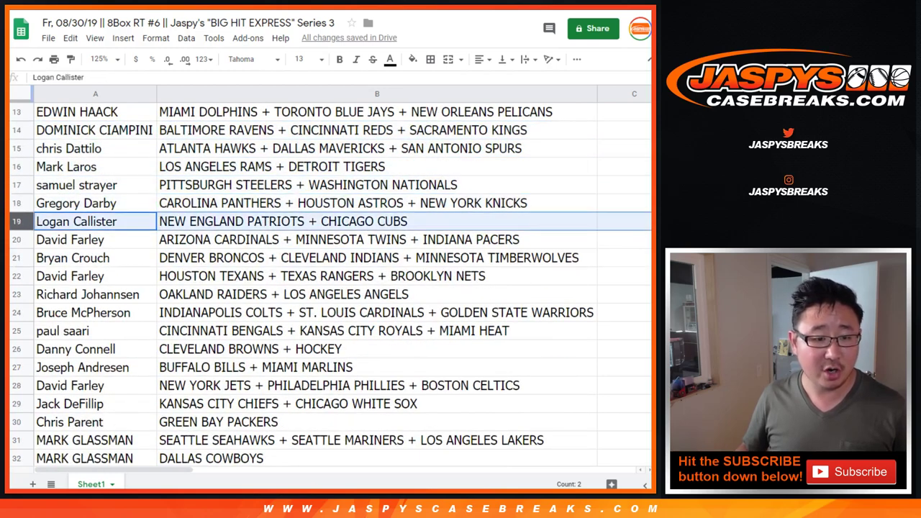
{"action": "left_click", "coordinate": [17, 239]}
{"action": "left_click", "coordinate": [17, 258]}
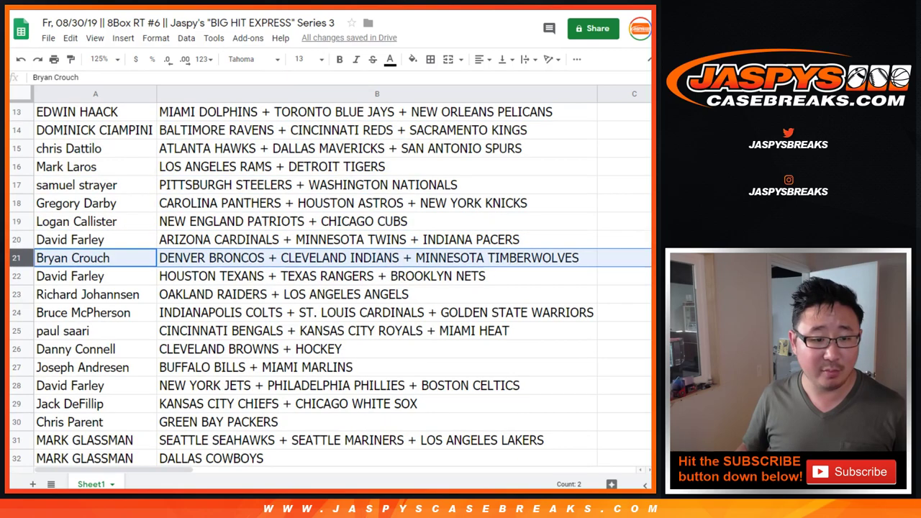
{"action": "left_click", "coordinate": [18, 276]}
{"action": "scroll", "coordinate": [17, 276], "scroll_direction": "down", "scroll_amount": 1}
{"action": "left_click", "coordinate": [18, 204]}
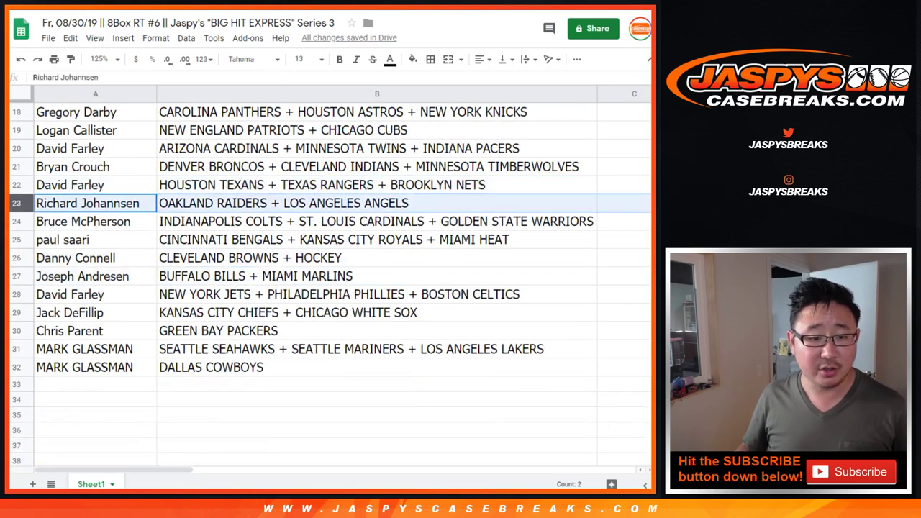
{"action": "left_click", "coordinate": [18, 221]}
{"action": "left_click", "coordinate": [17, 240]}
{"action": "left_click", "coordinate": [18, 257]}
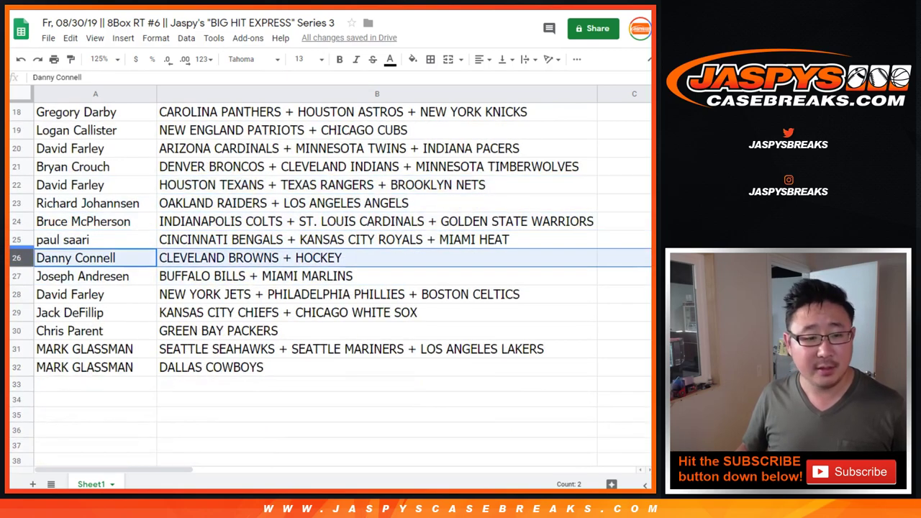
{"action": "left_click", "coordinate": [17, 276]}
{"action": "left_click", "coordinate": [17, 294]}
{"action": "left_click", "coordinate": [17, 312]}
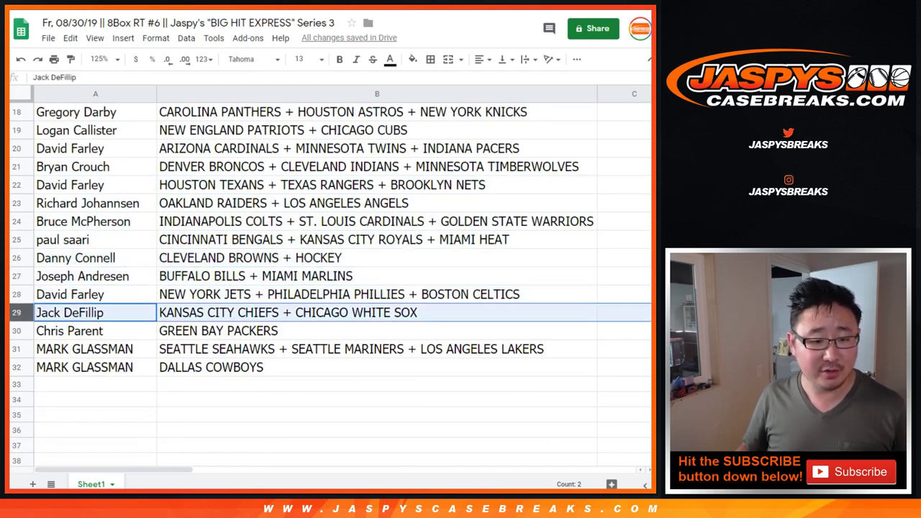
{"action": "left_click", "coordinate": [17, 331]}
{"action": "left_click_drag", "start_coordinate": [17, 349], "coordinate": [17, 367]}
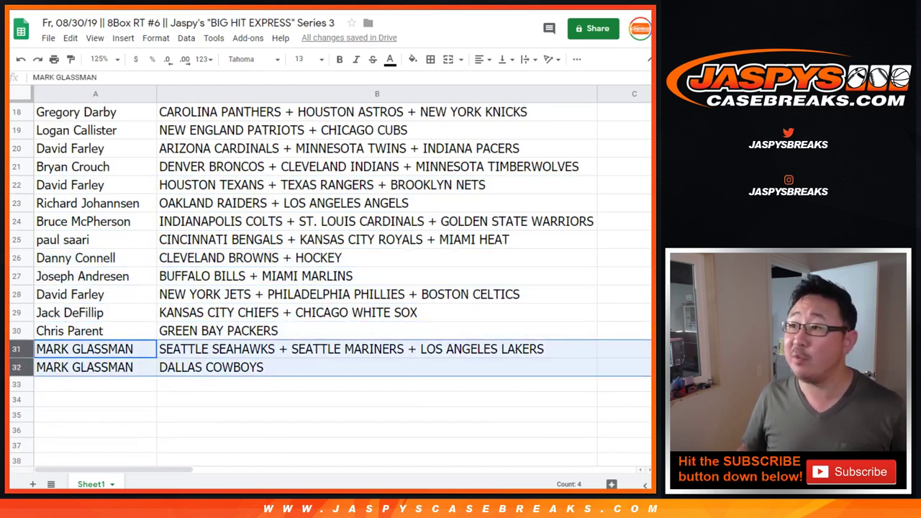
Step: Set the spreadsheet's zoom level to 75%
{"action": "scroll", "coordinate": [331, 284], "scroll_direction": "up", "scroll_amount": 6}
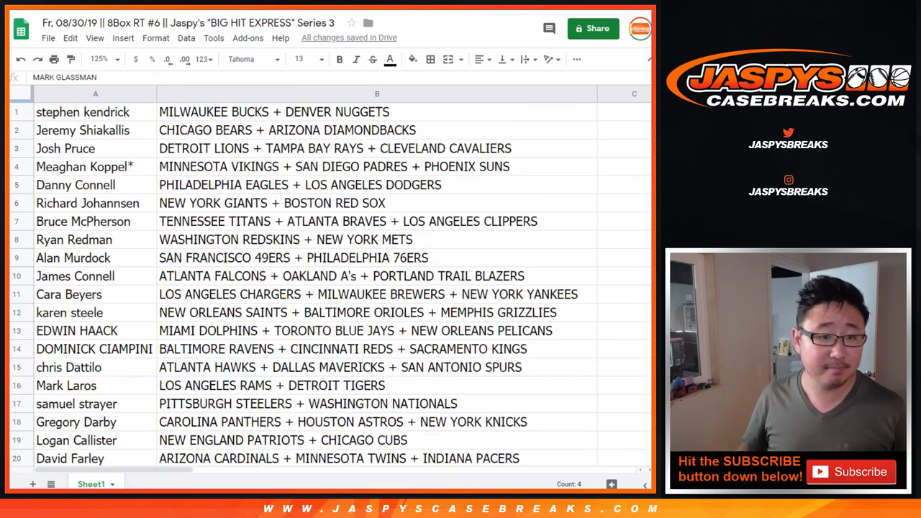
{"action": "left_click", "coordinate": [100, 59]}
{"action": "type", "text": "75"}
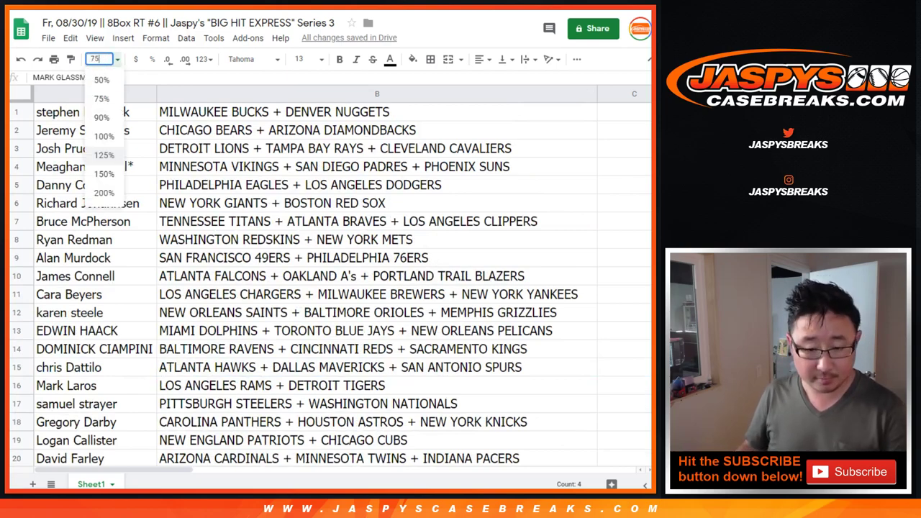
{"action": "key", "text": "Return"}
Step: Sort the sheet by the names in column A from A to Z, and select the whole data range
{"action": "left_click", "coordinate": [56, 90]}
{"action": "left_click", "coordinate": [186, 38]}
{"action": "key", "text": "Down"}
{"action": "key", "text": "Return"}
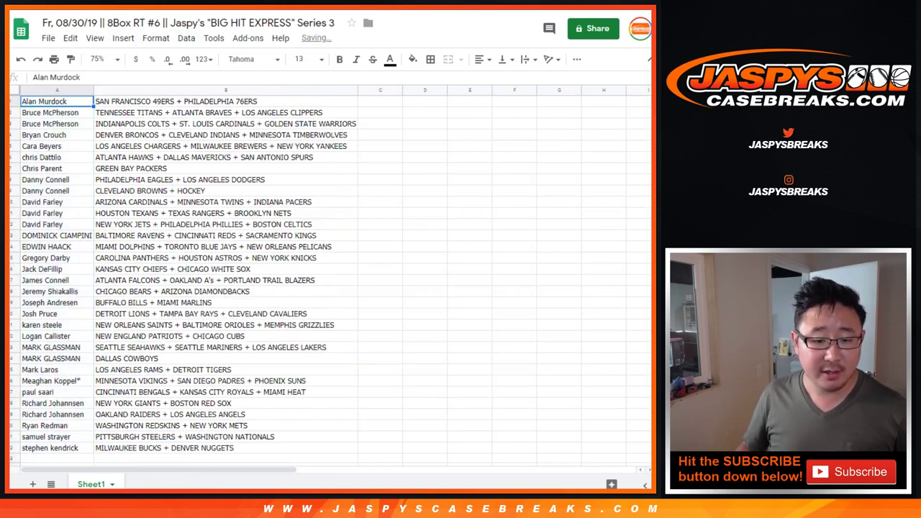
{"action": "key", "text": "ctrl+a"}
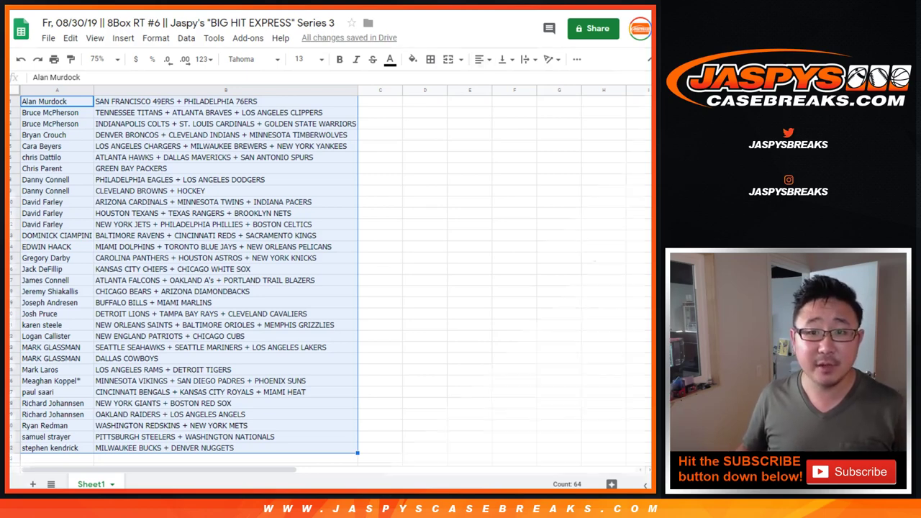
Step: Switch to RANDOM.ORG's List Randomizer and randomize the prepared list of numbers twice
{"action": "key", "text": "ctrl+Tab"}
{"action": "key", "text": "ctrl+Tab"}
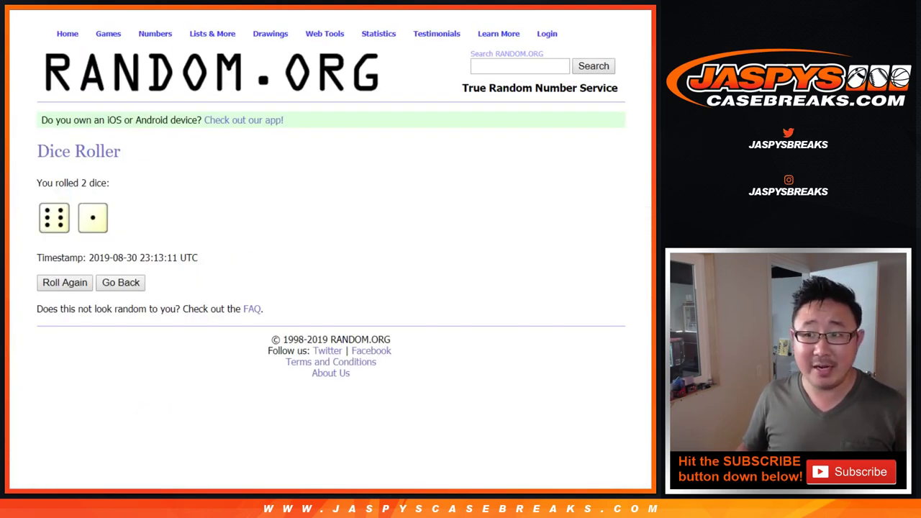
{"action": "key", "text": "ctrl+shift+Tab"}
{"action": "scroll", "coordinate": [331, 252], "scroll_direction": "down", "scroll_amount": 3}
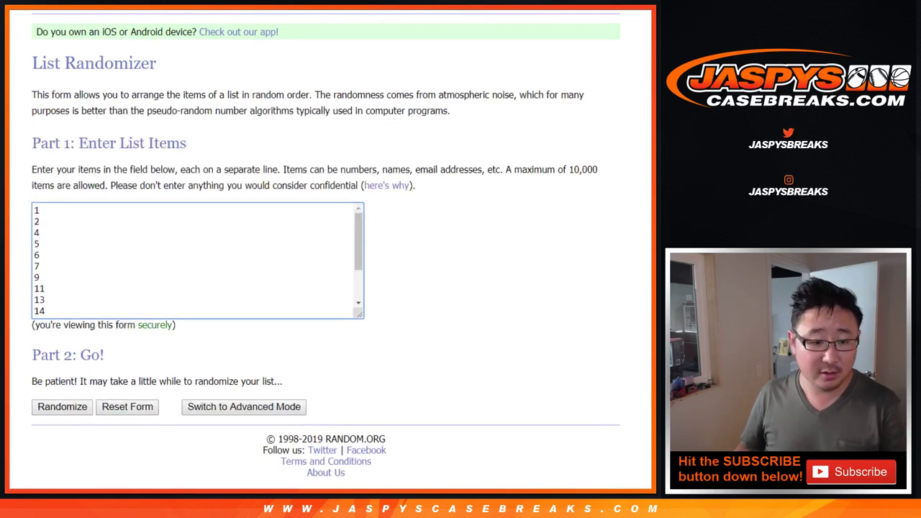
{"action": "left_click", "coordinate": [62, 407]}
{"action": "scroll", "coordinate": [61, 407], "scroll_direction": "down", "scroll_amount": 2}
{"action": "left_click", "coordinate": [52, 407]}
{"action": "left_click", "coordinate": [51, 406]}
{"action": "scroll", "coordinate": [51, 406], "scroll_direction": "down", "scroll_amount": 2}
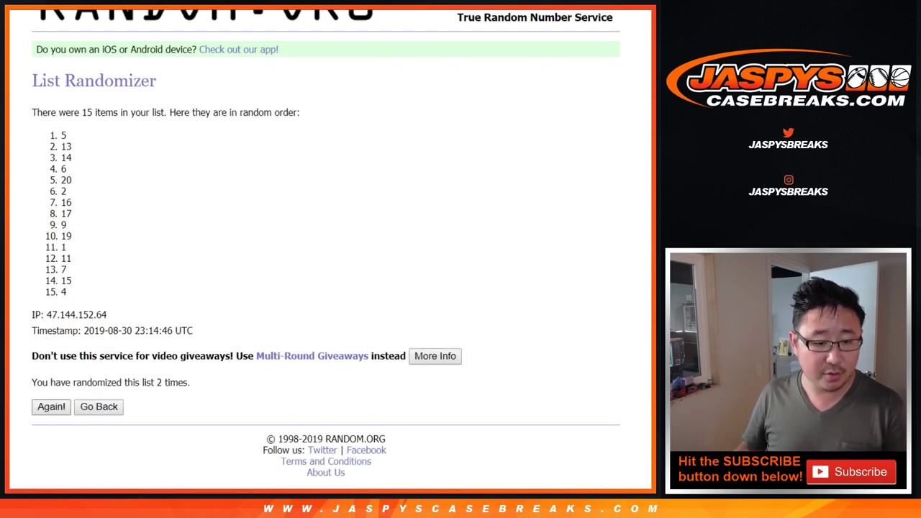
Step: Randomize the number list five more times and highlight the number in first place
{"action": "left_click", "coordinate": [51, 406]}
{"action": "left_click", "coordinate": [51, 478]}
{"action": "left_click", "coordinate": [51, 477]}
{"action": "left_click", "coordinate": [51, 478]}
{"action": "left_click", "coordinate": [52, 477]}
{"action": "double_click", "coordinate": [66, 207]}
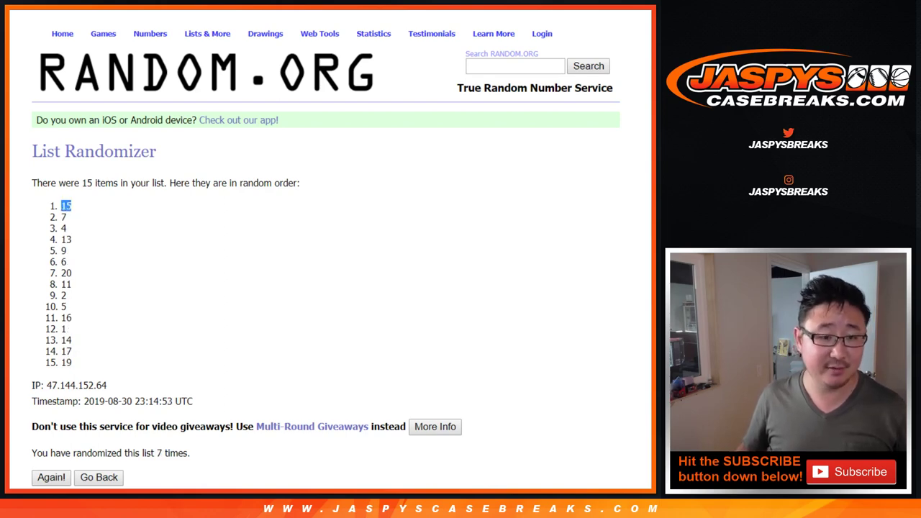
Step: Clear the number 15 from column C of the BHE S3 hitless/box list in the suggested breaks spreadsheet
{"action": "key", "text": "ctrl+Tab"}
{"action": "left_click", "coordinate": [274, 314]}
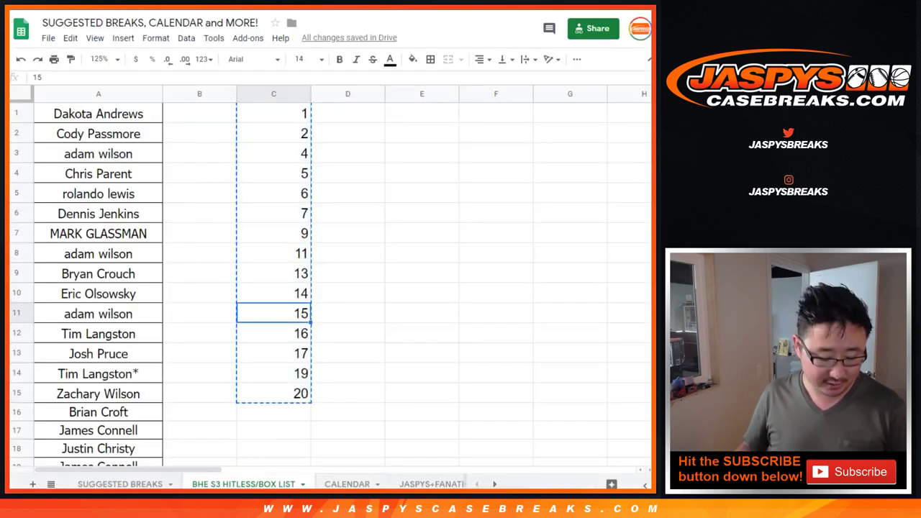
{"action": "key", "text": "Delete"}
{"action": "key", "text": "ctrl+Tab"}
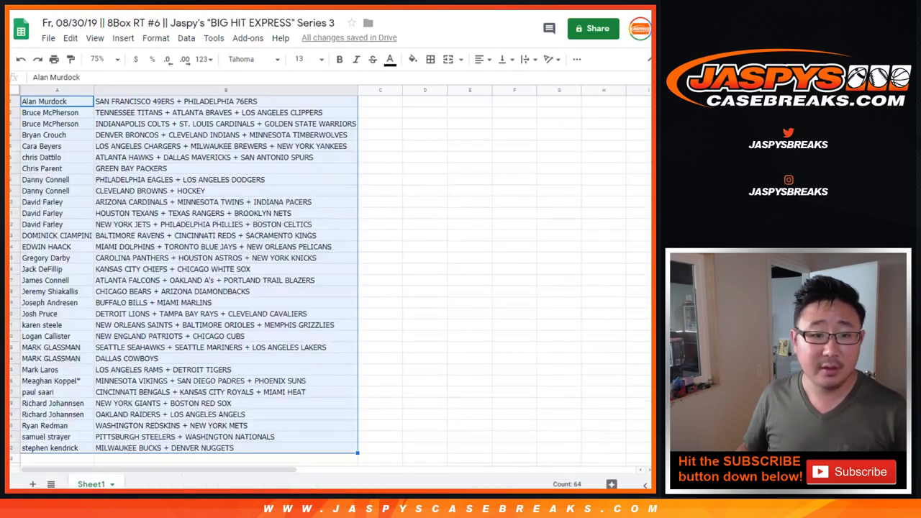
Step: Return to the Big Hit Express team spreadsheet and highlight rows 4, 20 and 17 together
{"action": "key", "text": "ctrl+Tab"}
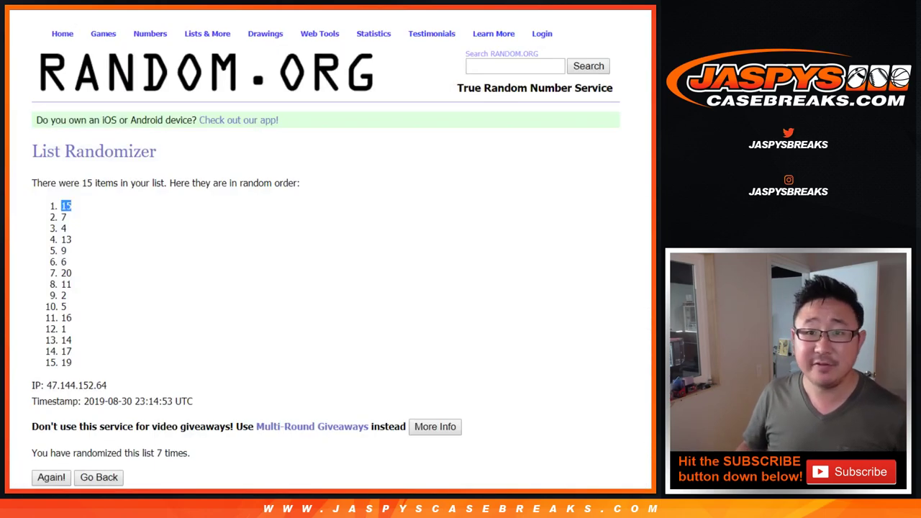
{"action": "key", "text": "ctrl+Tab"}
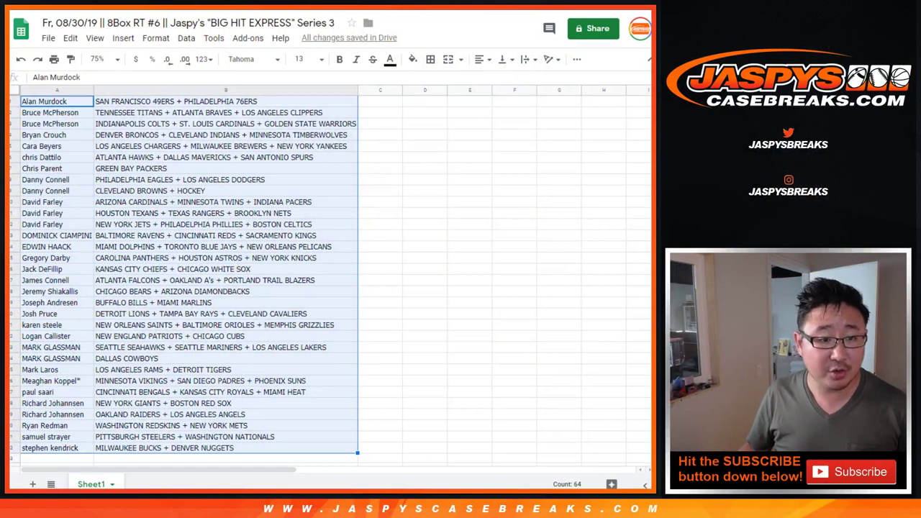
{"action": "left_click", "coordinate": [13, 134]}
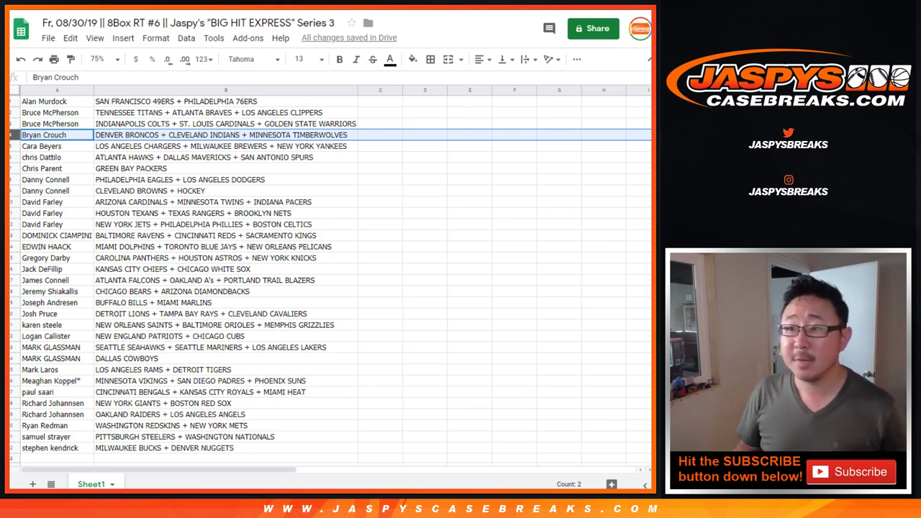
{"action": "left_click", "coordinate": [13, 314], "text": "ctrl"}
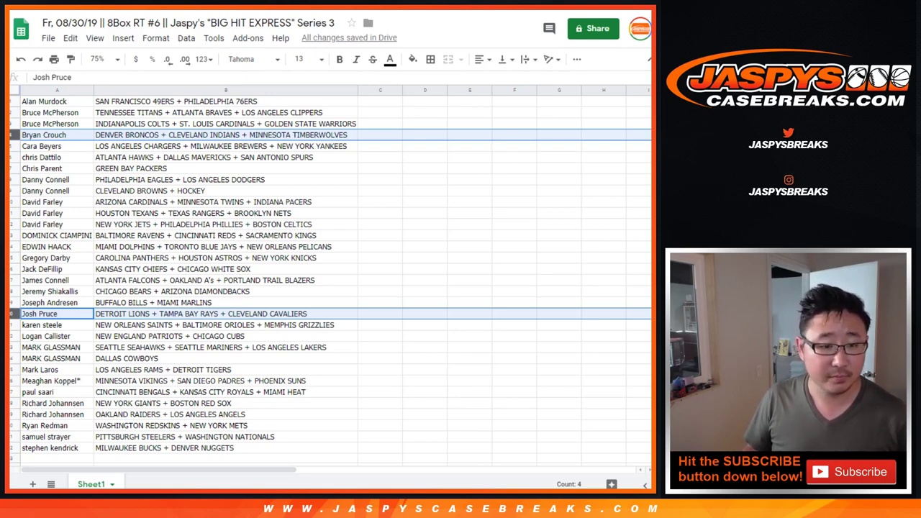
{"action": "left_click", "coordinate": [14, 281], "text": "ctrl"}
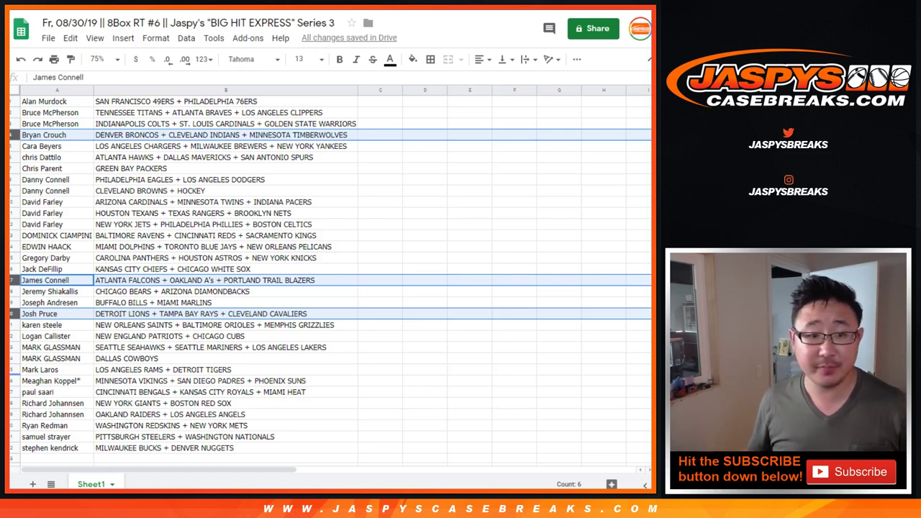
Step: Move the participant names in A4 and A20 into column C of their own rows
{"action": "left_click", "coordinate": [56, 135]}
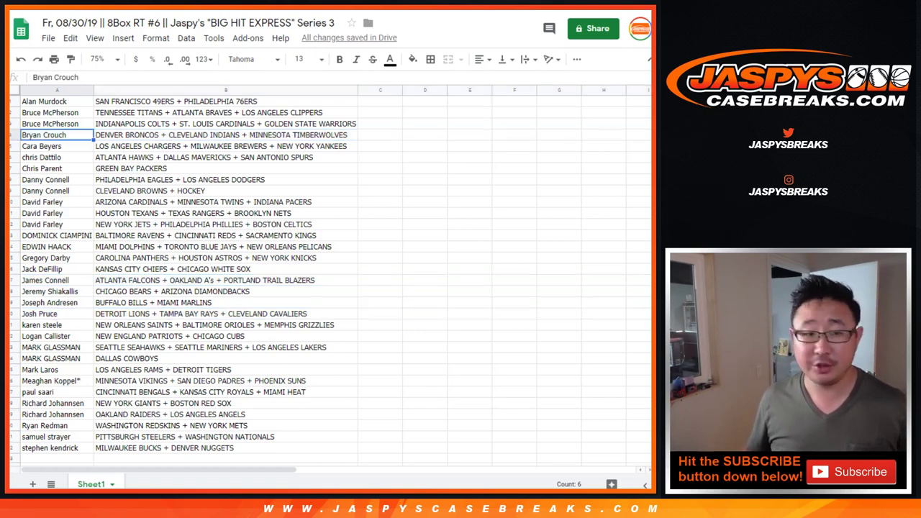
{"action": "key", "text": "ctrl+x"}
{"action": "left_click", "coordinate": [380, 135]}
{"action": "key", "text": "ctrl+v"}
{"action": "left_click", "coordinate": [57, 314]}
{"action": "key", "text": "ctrl+x"}
{"action": "left_click", "coordinate": [380, 313]}
{"action": "key", "text": "ctrl+v"}
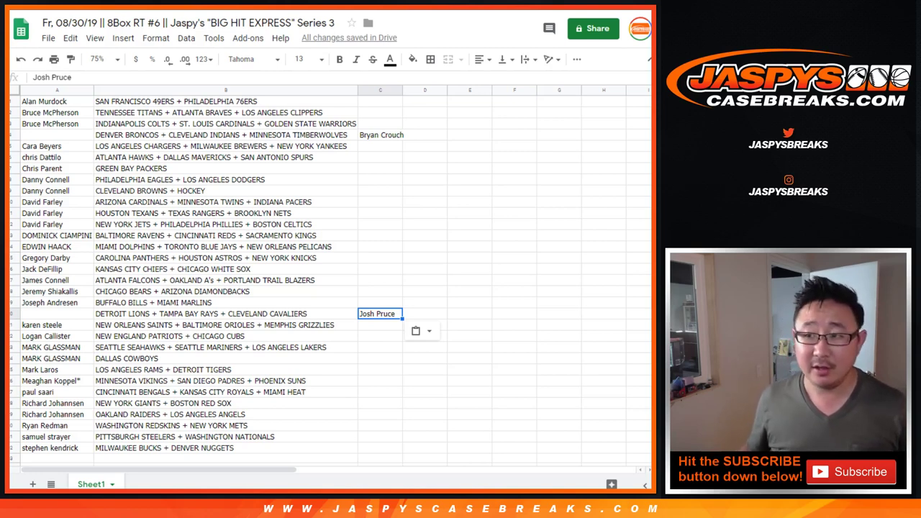
Step: Complete the trade by moving the name in C20 to A4 and the name in C4 to A20
{"action": "key", "text": "ctrl+c"}
{"action": "left_click", "coordinate": [57, 135]}
{"action": "key", "text": "ctrl+v"}
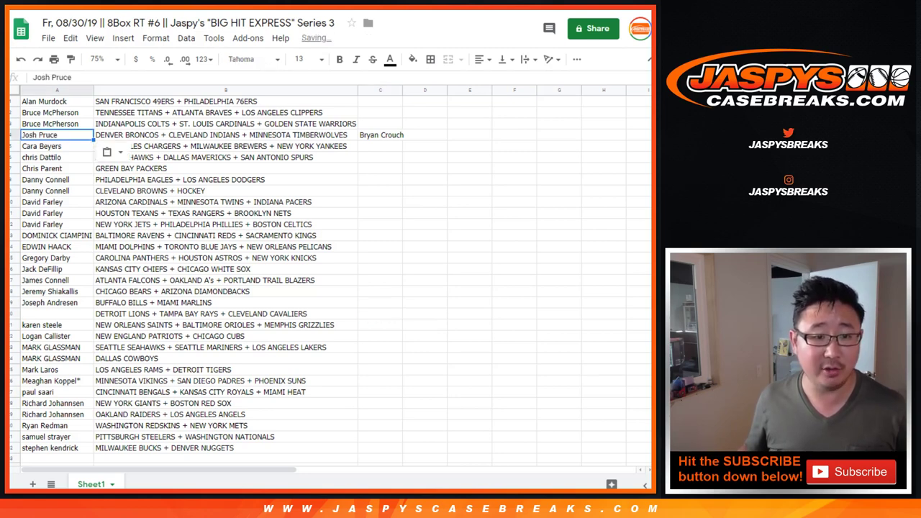
{"action": "left_click", "coordinate": [380, 136]}
{"action": "key", "text": "ctrl+x"}
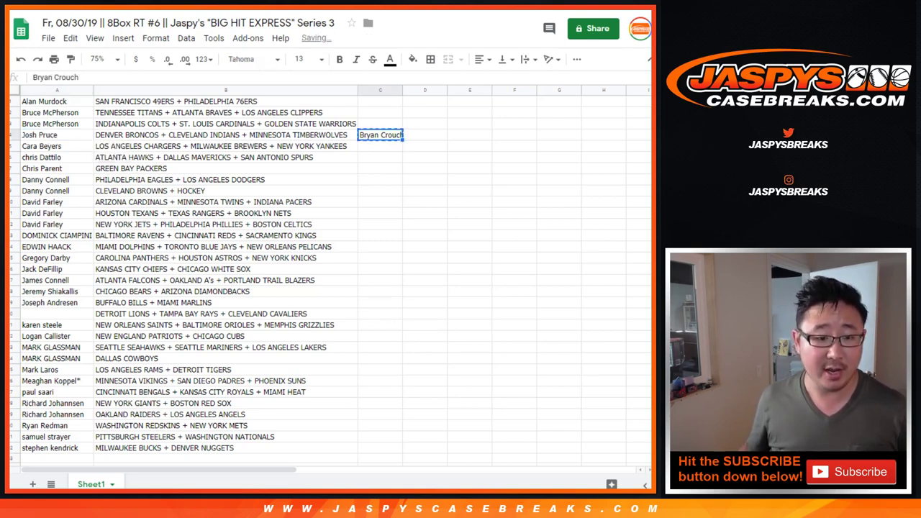
{"action": "left_click", "coordinate": [57, 314]}
{"action": "key", "text": "ctrl+v"}
{"action": "left_click", "coordinate": [57, 136]}
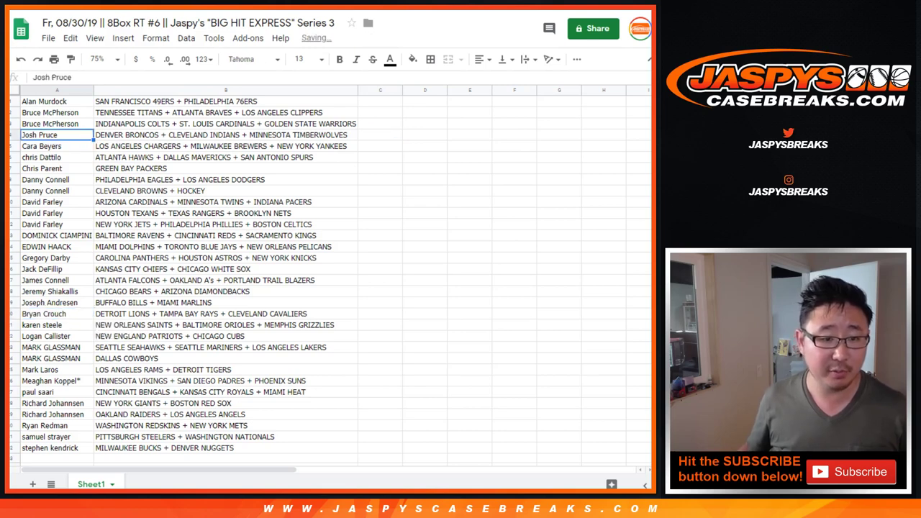
{"action": "double_click", "coordinate": [57, 136]}
{"action": "key", "text": "BackSpace"}
{"action": "key", "text": "Return"}
{"action": "key", "text": "Up"}
{"action": "key", "text": "Down"}
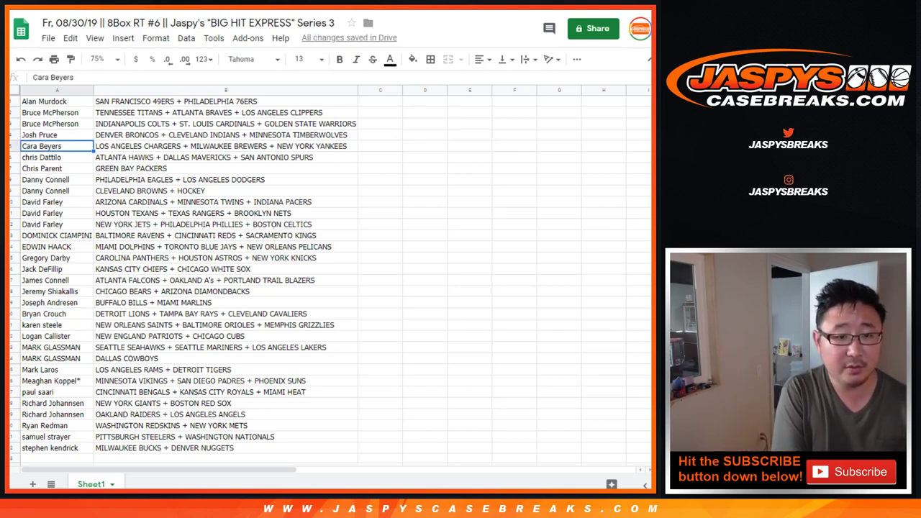
Step: Append "(T)" to the Denver Broncos, Cleveland Indians and Minnesota Timberwolves entry in B4
{"action": "key", "text": "Up"}
{"action": "key", "text": "Right"}
{"action": "key", "text": "Return"}
{"action": "type", "text": "(T)"}
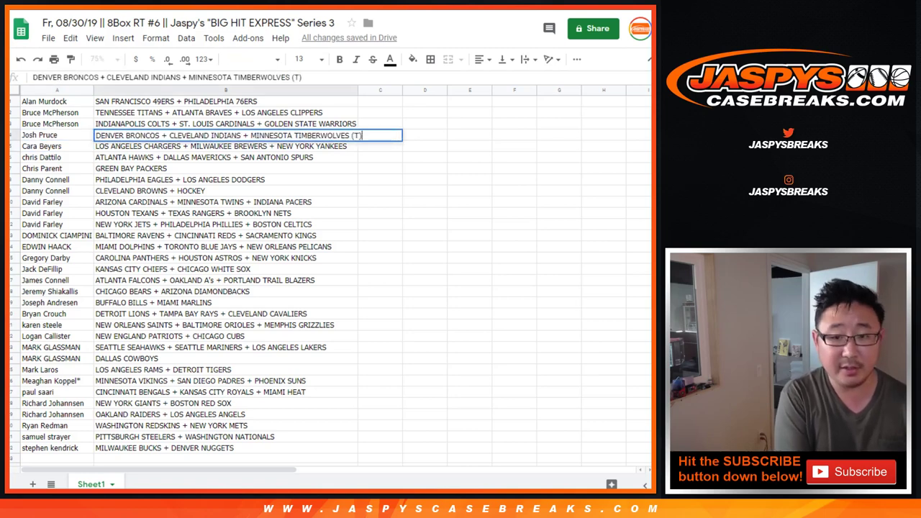
{"action": "key", "text": "Return"}
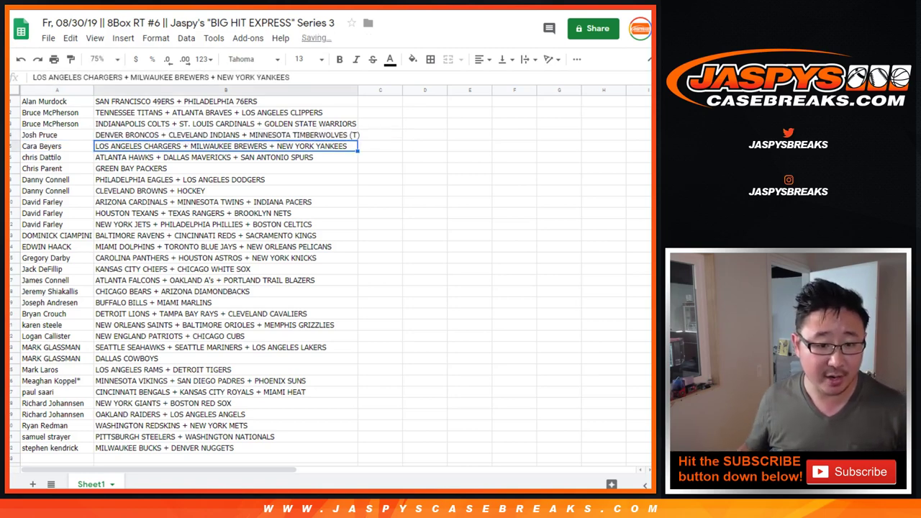
Step: Append "(T)" to the Detroit Lions, Tampa Bay Rays and Cleveland Cavaliers entry in B20
{"action": "left_click", "coordinate": [56, 314]}
{"action": "key", "text": "Right"}
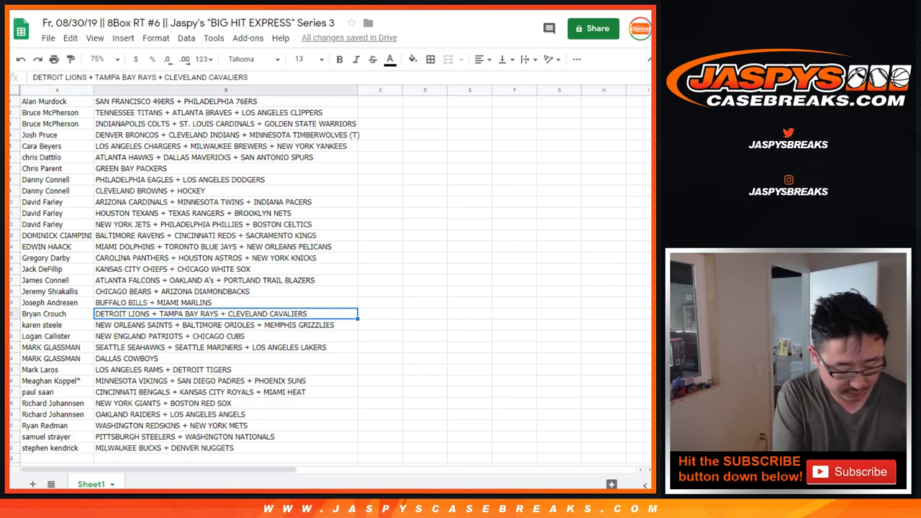
{"action": "key", "text": "Return"}
{"action": "type", "text": "(T)"}
{"action": "key", "text": "Return"}
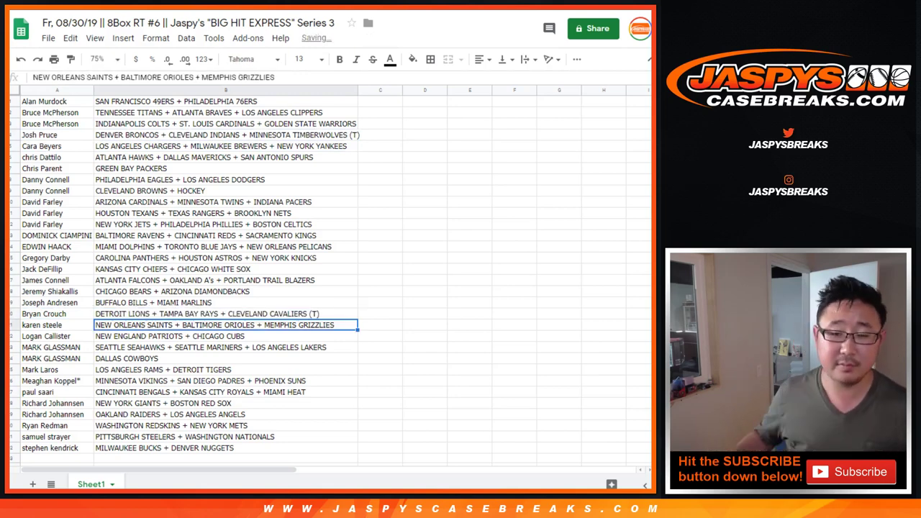
Step: Sort the sheet by column A from A to Z and widen column B slightly to fit the longest team entry
{"action": "left_click", "coordinate": [58, 90]}
{"action": "left_click", "coordinate": [187, 38]}
{"action": "left_click", "coordinate": [207, 59]}
{"action": "left_click", "coordinate": [57, 136]}
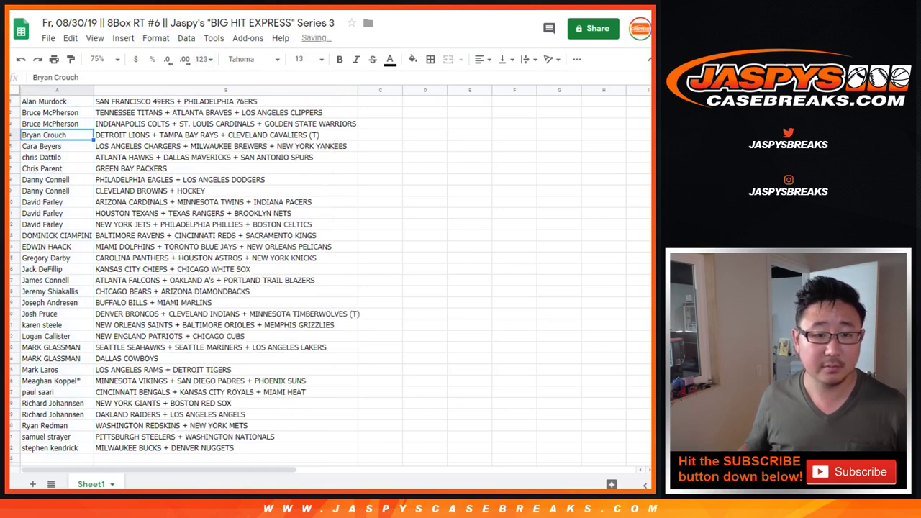
{"action": "left_click", "coordinate": [57, 102]}
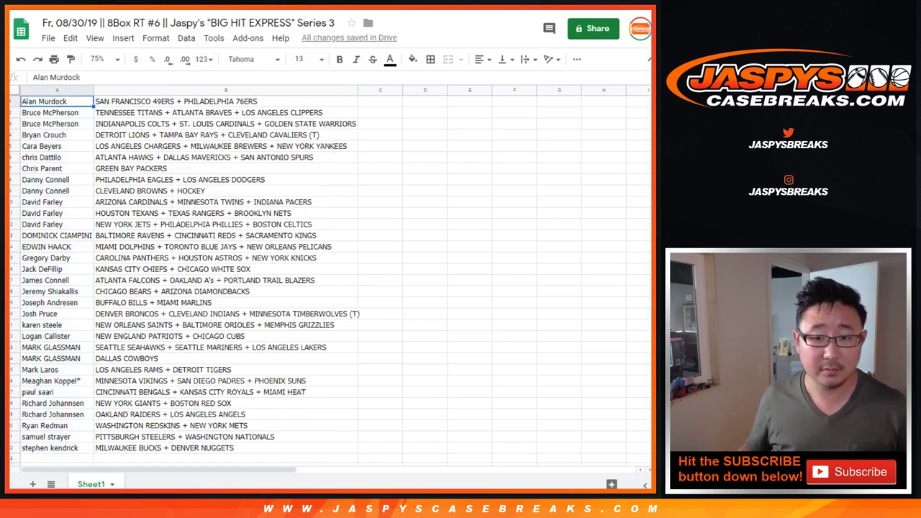
{"action": "left_click_drag", "start_coordinate": [357, 90], "coordinate": [360, 90]}
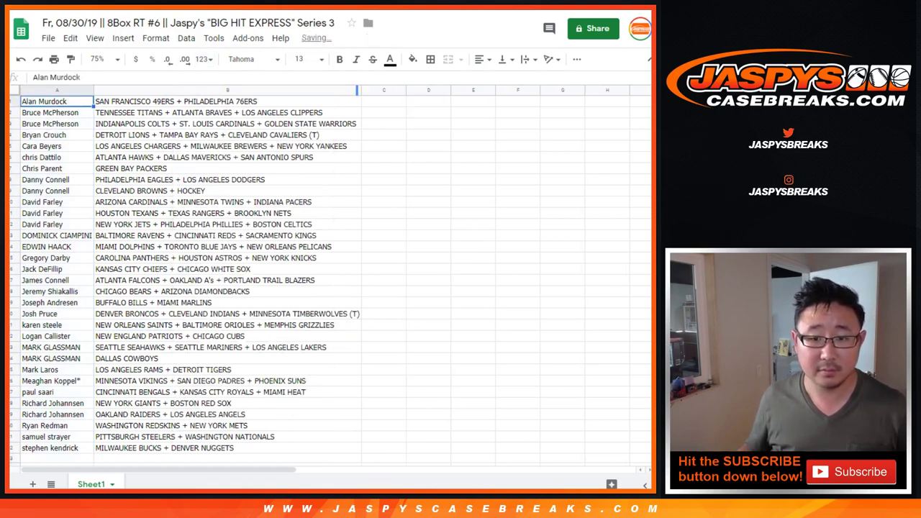